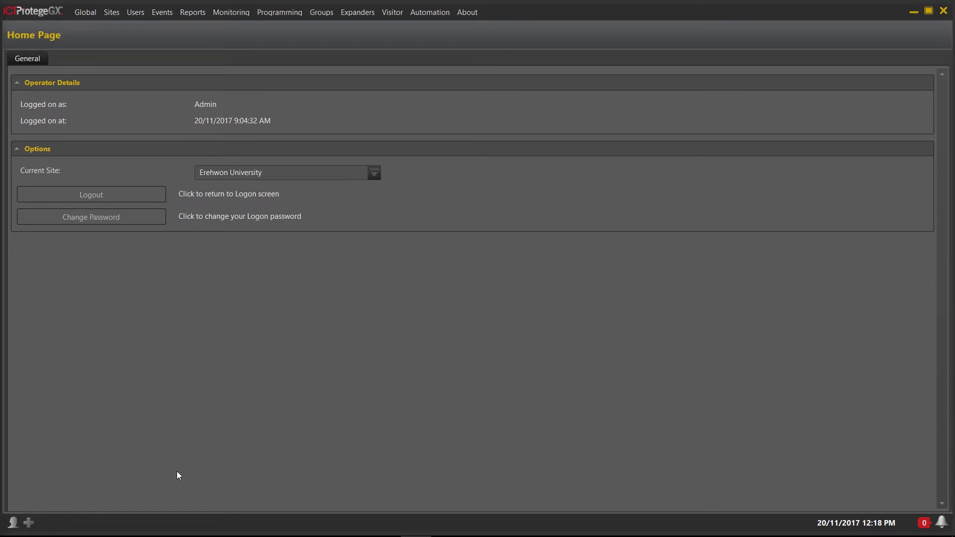
# Open the Users page and widen the details panel to show the first user's cards
pyautogui.click(137, 14)
pyautogui.click(141, 21)
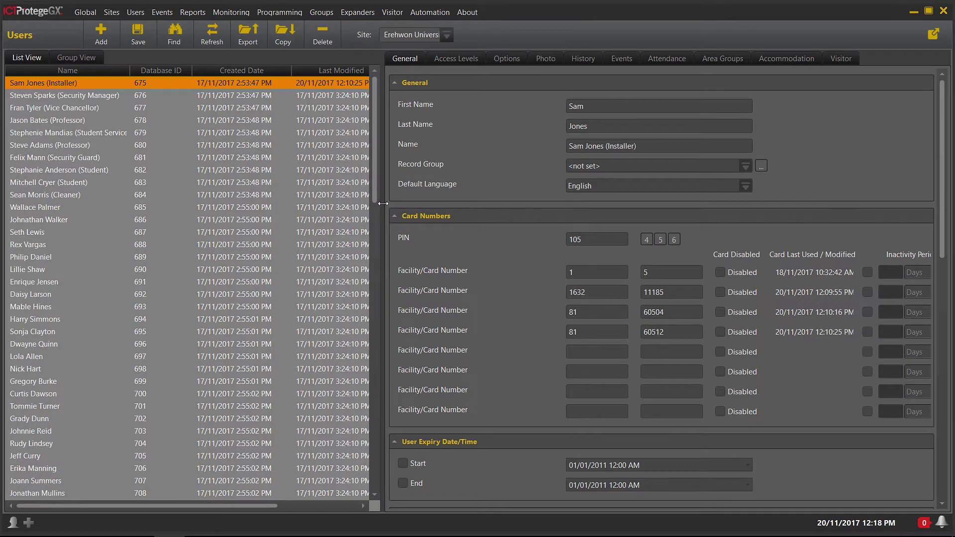
pyautogui.moveTo(383, 203); pyautogui.dragTo(327, 206)
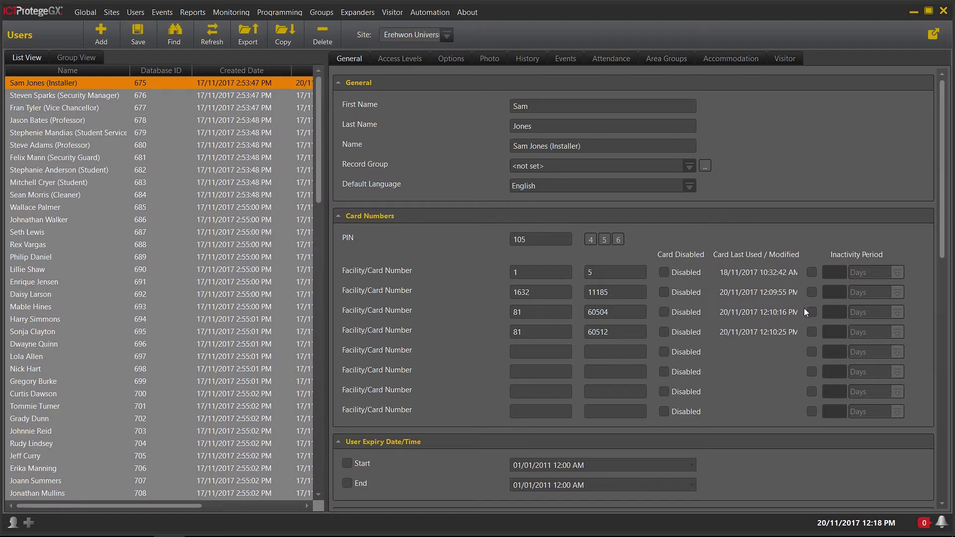
# Enable inactivity periods on cards 2–4 and give card 2 a 1 Minutes period
pyautogui.click(812, 292)
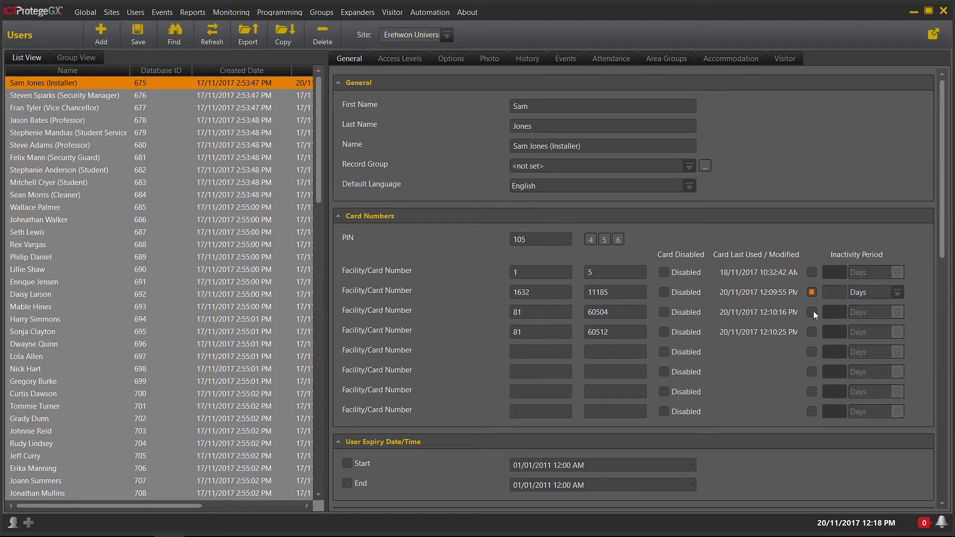
pyautogui.click(812, 311)
pyautogui.click(811, 332)
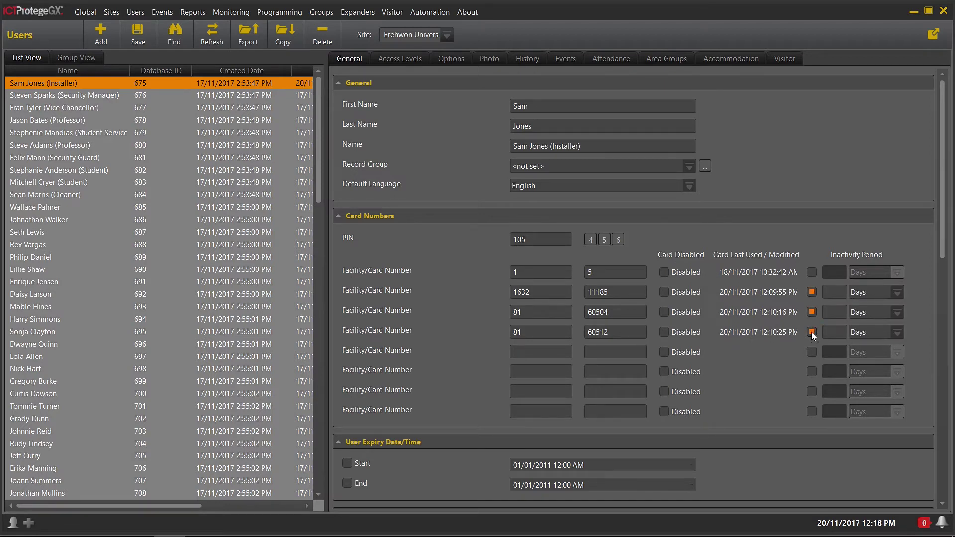
pyautogui.click(897, 293)
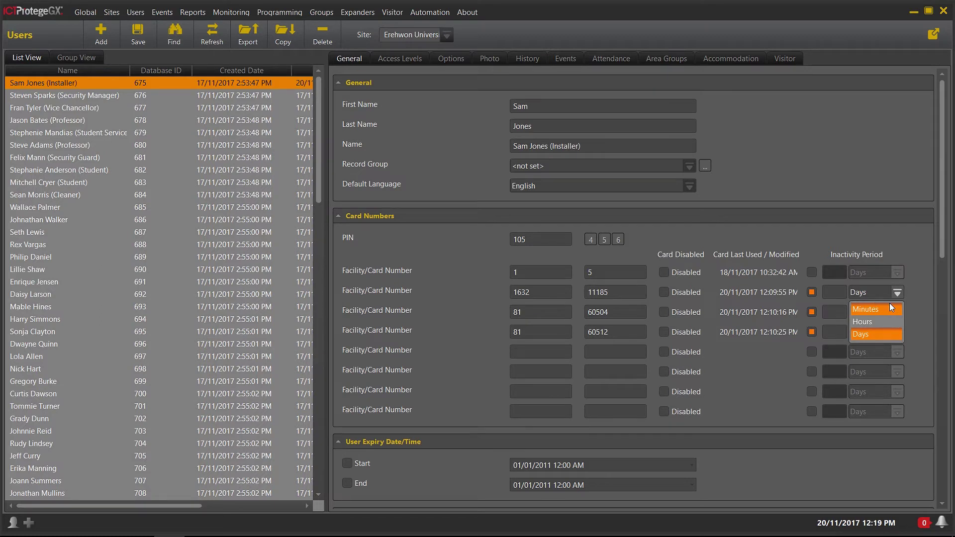
pyautogui.click(836, 293)
pyautogui.click(896, 293)
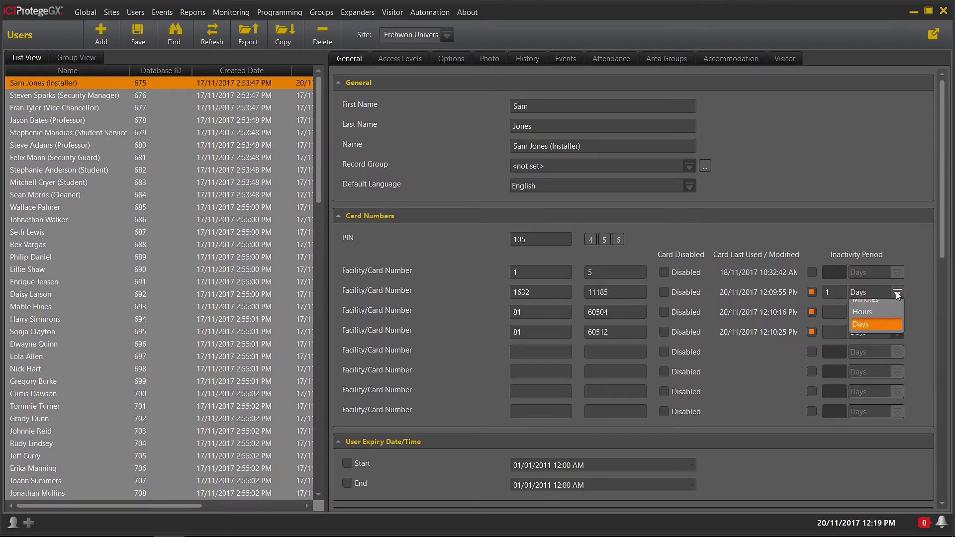
pyautogui.click(883, 304)
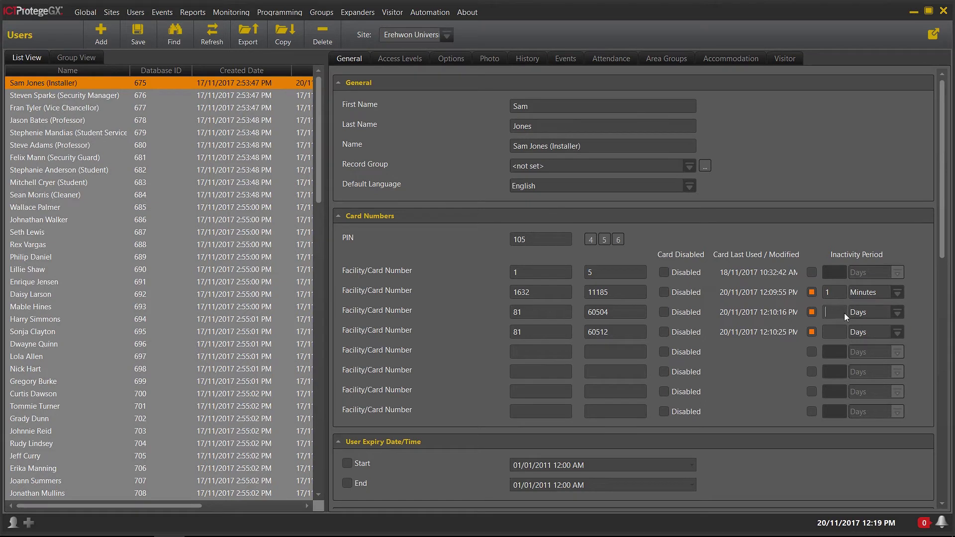
pyautogui.write('1')
# Give cards 3 and 4 1 Minutes inactivity periods and save the user record
pyautogui.click(897, 312)
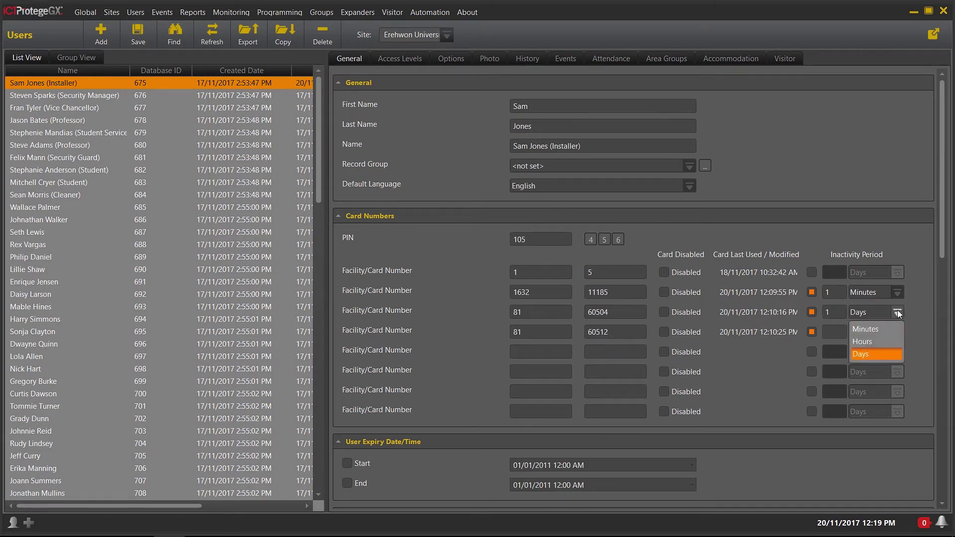
pyautogui.click(876, 328)
pyautogui.write('1')
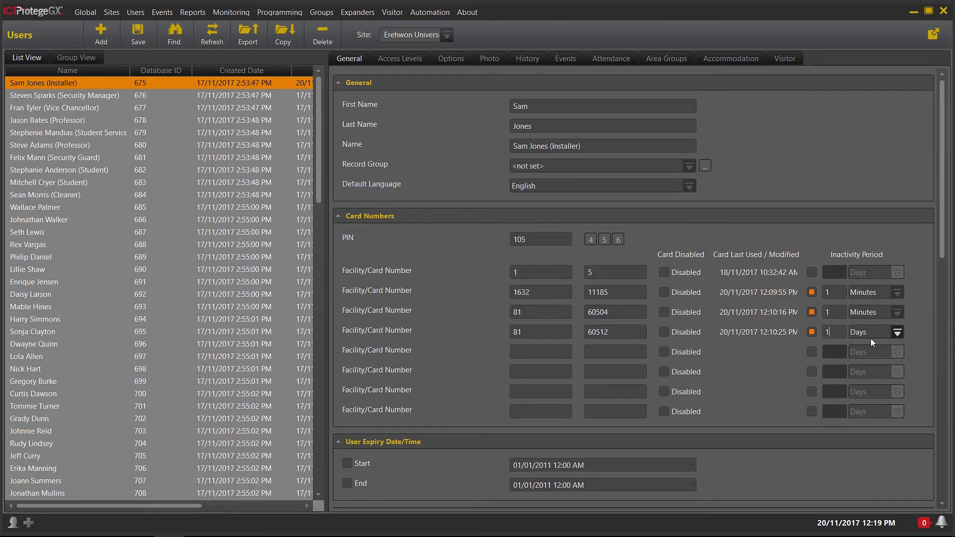
pyautogui.click(895, 331)
pyautogui.click(873, 346)
pyautogui.click(138, 31)
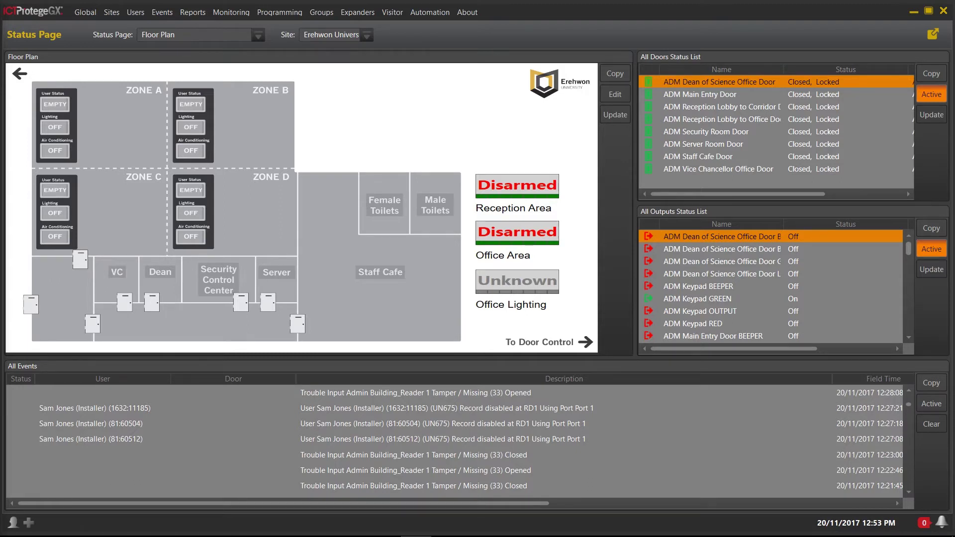
# Reopen the Users page, widen the details panel and scroll down to User Disable/Deletion
pyautogui.click(137, 13)
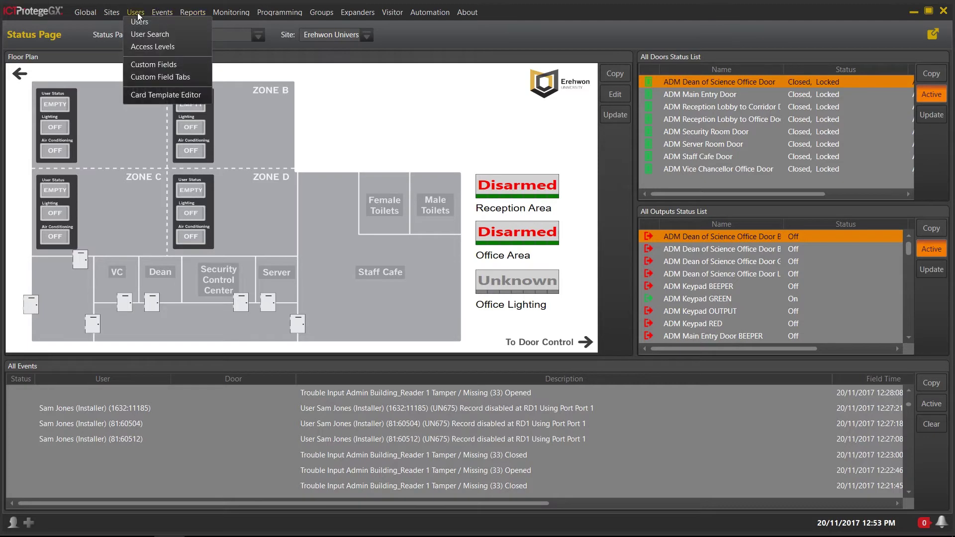
pyautogui.click(137, 20)
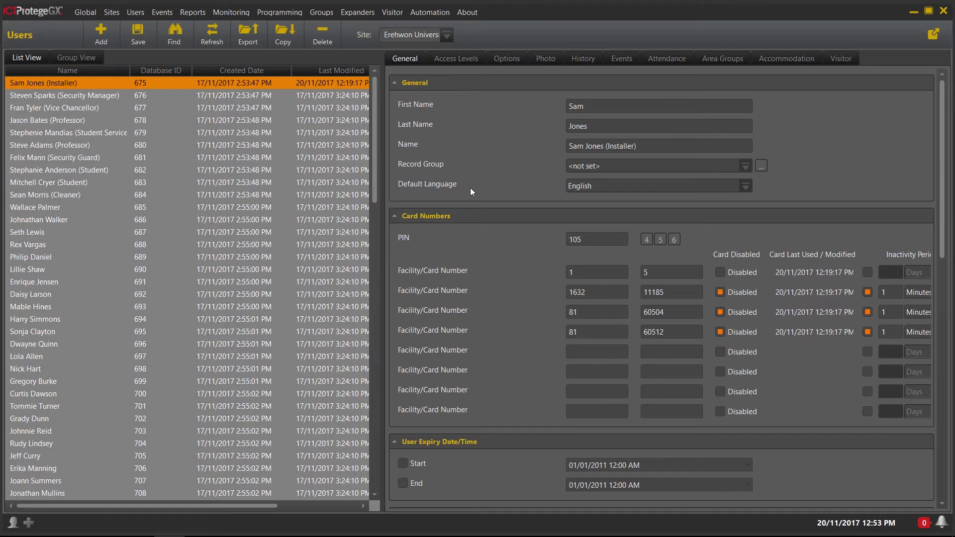
pyautogui.moveTo(382, 246); pyautogui.dragTo(322, 246)
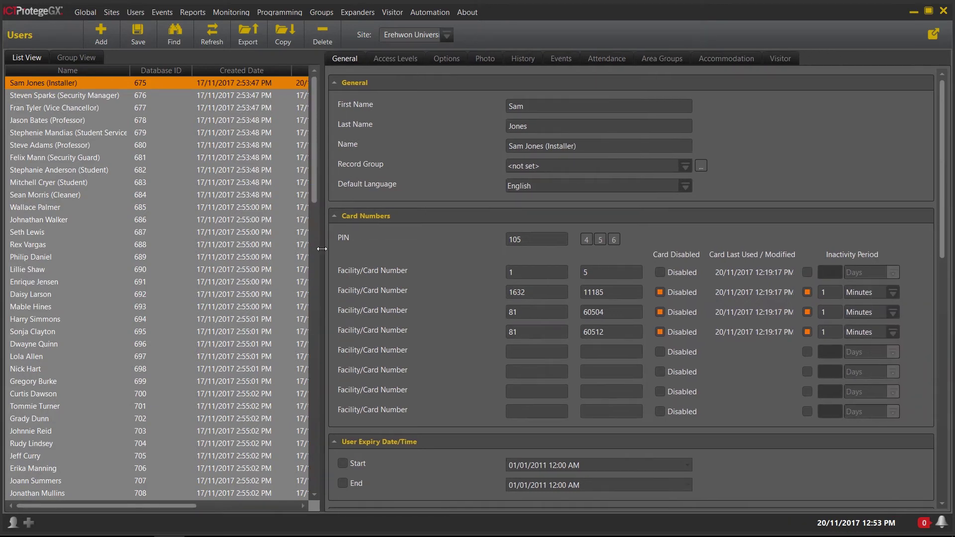
pyautogui.scroll(-2, 473, 284)
pyautogui.scroll(-2, 472, 284)
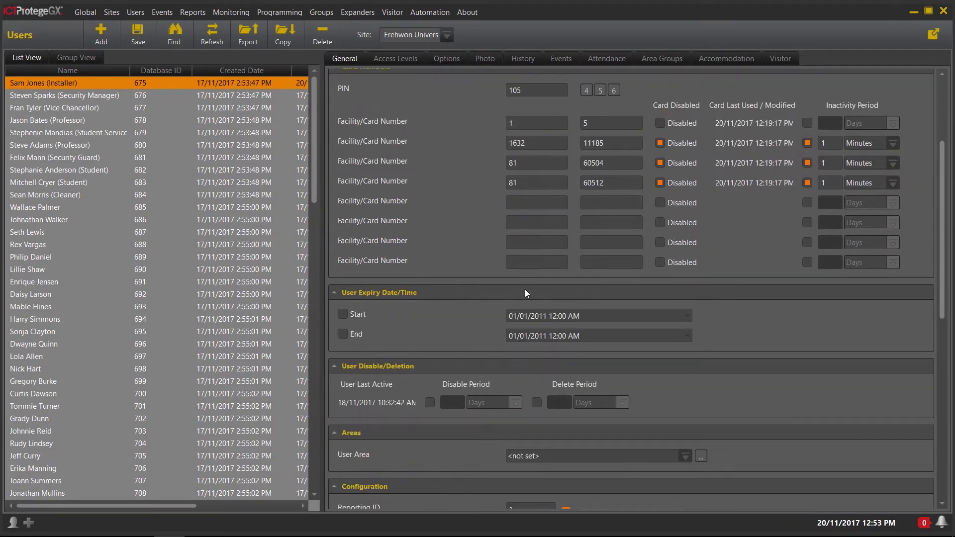
pyautogui.scroll(-2, 857, 297)
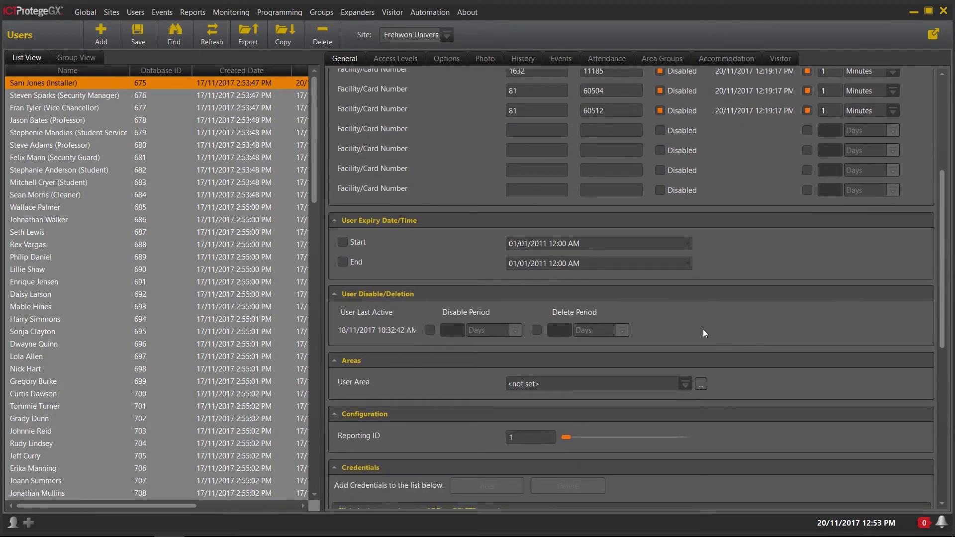
# Enable a 10-day Disable Period and a 30-day Delete Period for the user
pyautogui.click(430, 331)
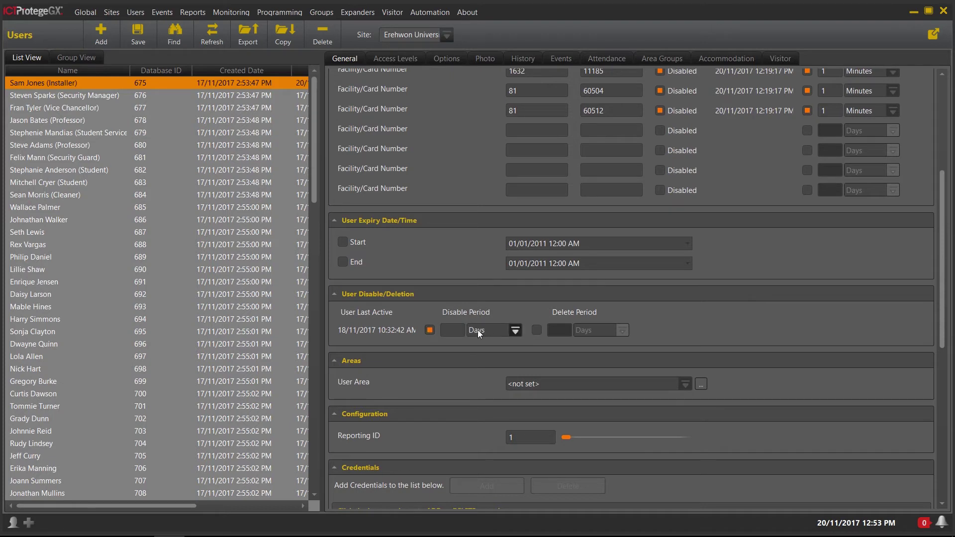
pyautogui.click(429, 331)
pyautogui.click(429, 330)
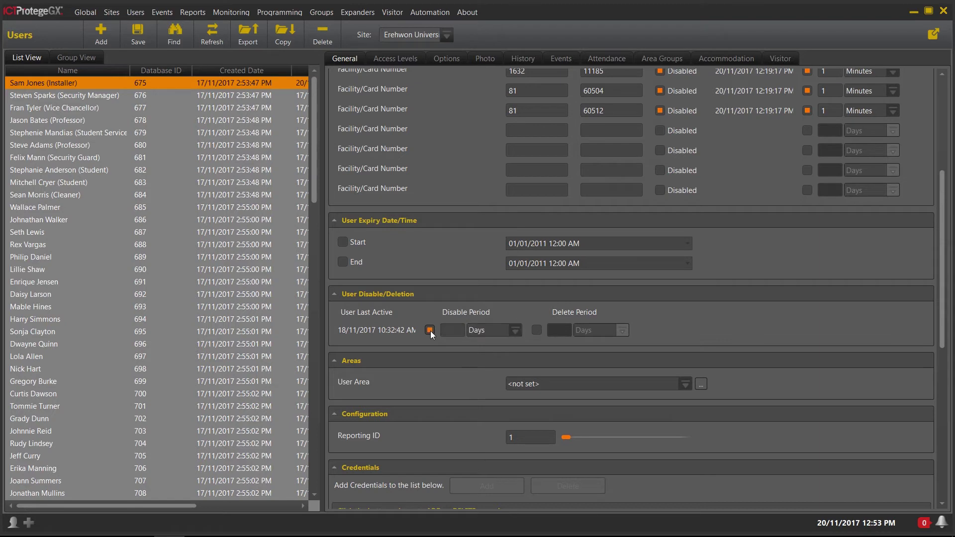
pyautogui.click(459, 332)
pyautogui.write('10')
pyautogui.click(536, 330)
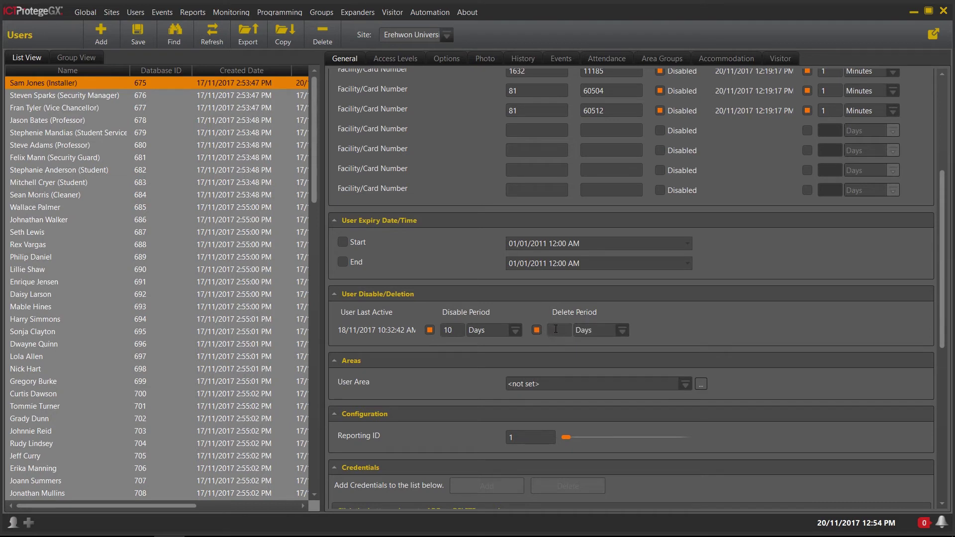
pyautogui.write('30')
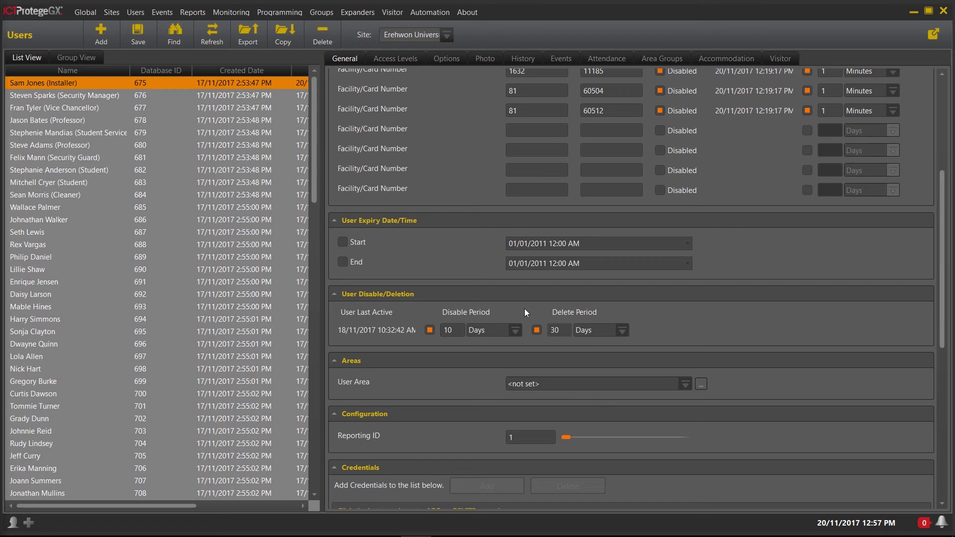
# Save the user edits and go to Global > Sites
pyautogui.click(85, 13)
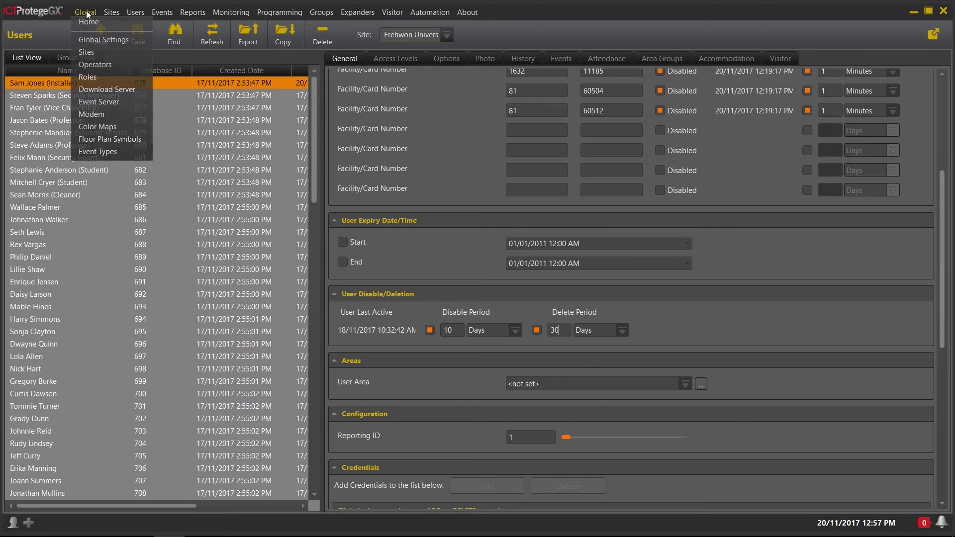
pyautogui.click(87, 54)
pyautogui.click(417, 303)
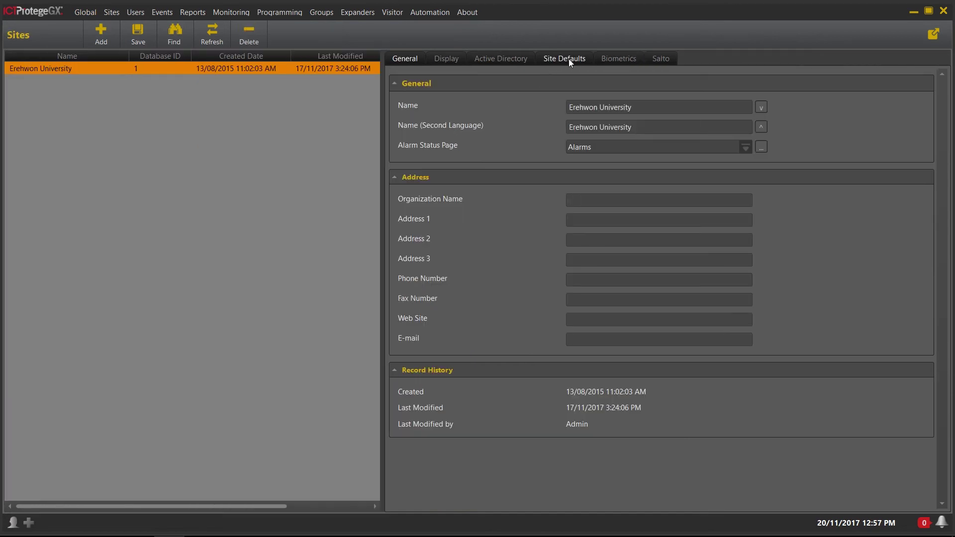
# In Site Defaults, enable Disable Inactive User Card with a 30 Days period
pyautogui.click(568, 59)
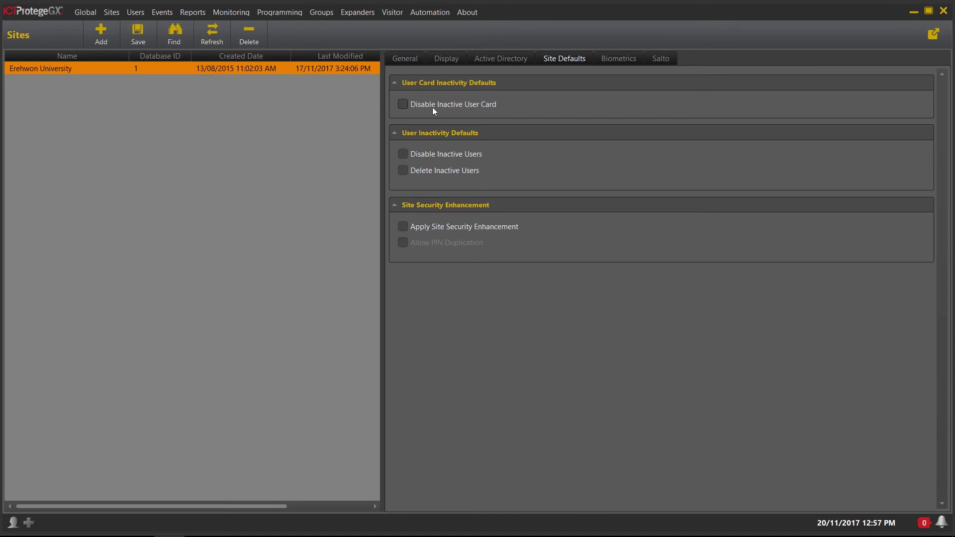
pyautogui.click(403, 104)
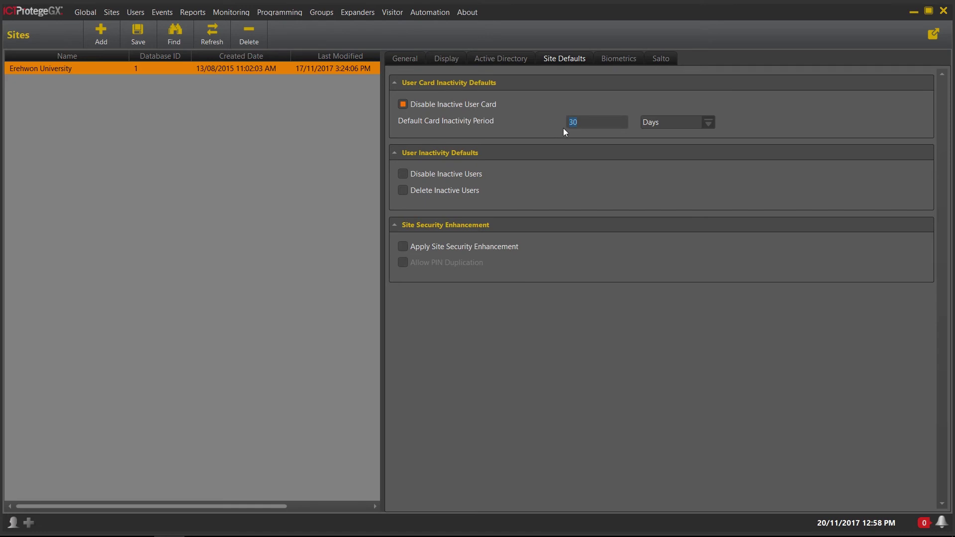
pyautogui.click(697, 124)
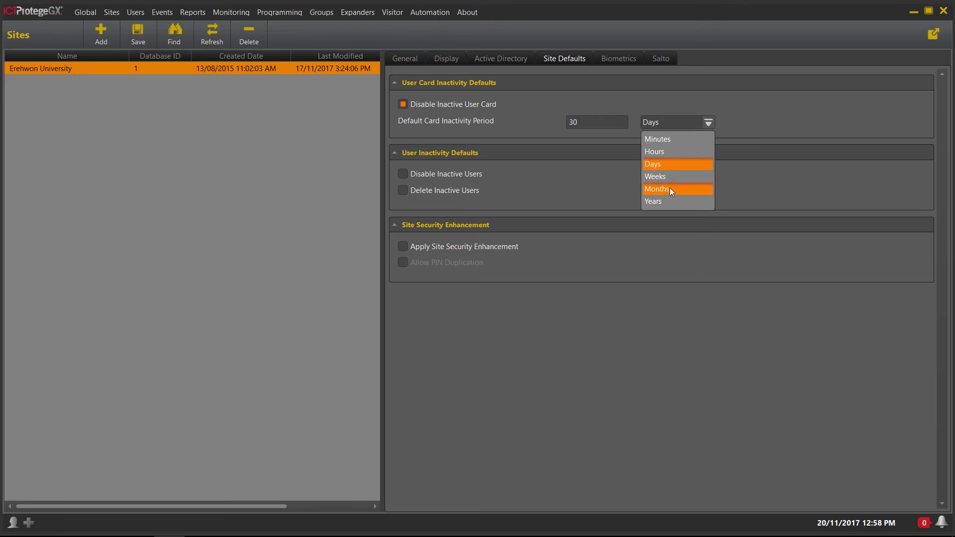
pyautogui.click(769, 127)
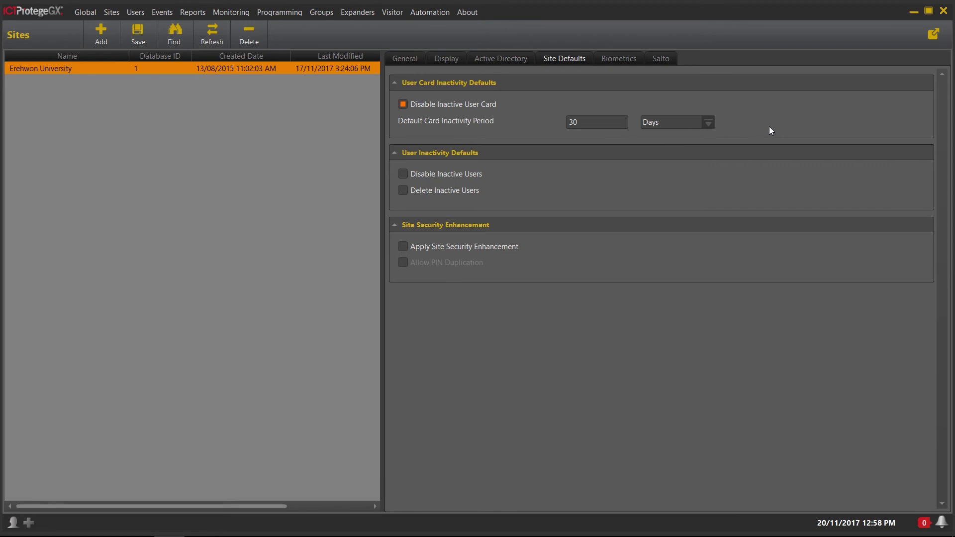
# Enable Disable Inactive Users with a 3 Months period
pyautogui.click(403, 175)
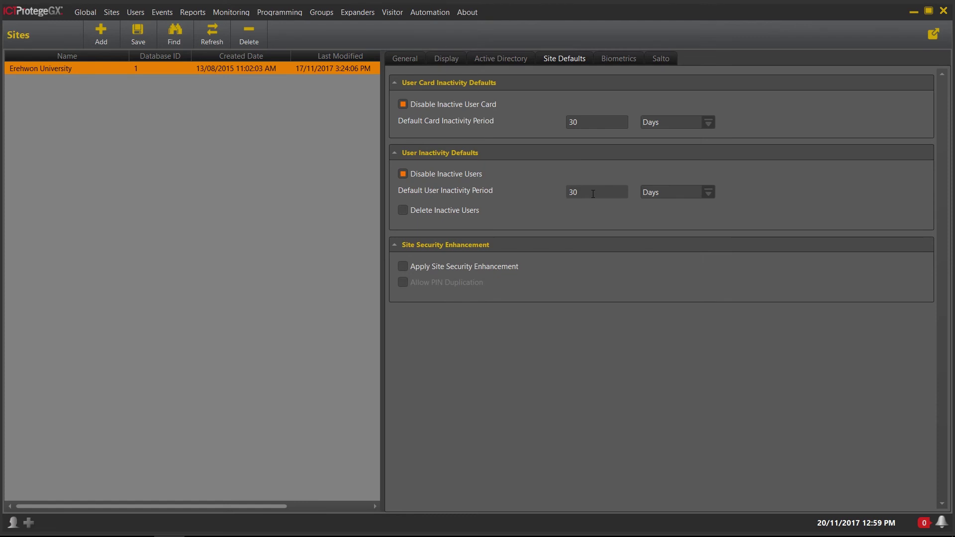
pyautogui.doubleClick(592, 194)
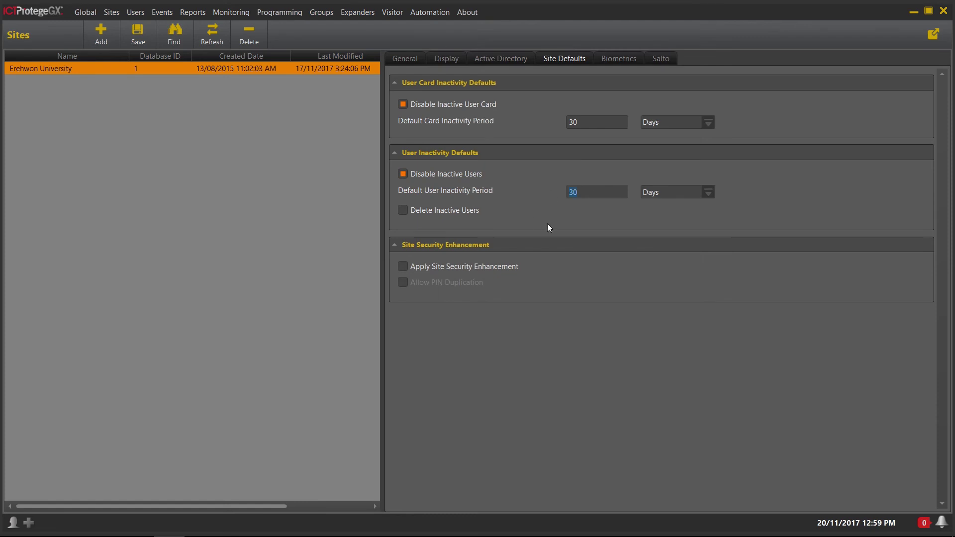
pyautogui.click(708, 193)
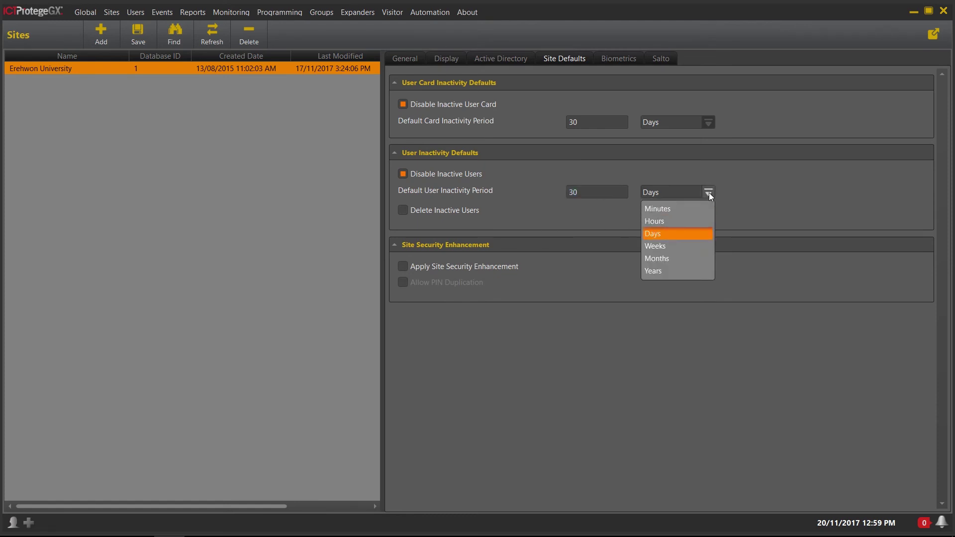
pyautogui.click(667, 258)
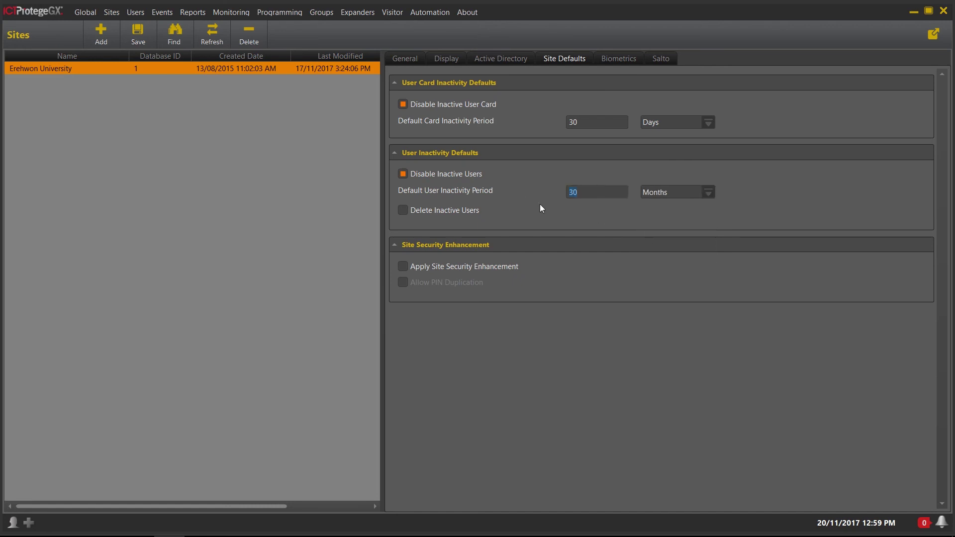
pyautogui.write('3')
# Enable Delete Inactive Users with a 6 Months period
pyautogui.click(401, 210)
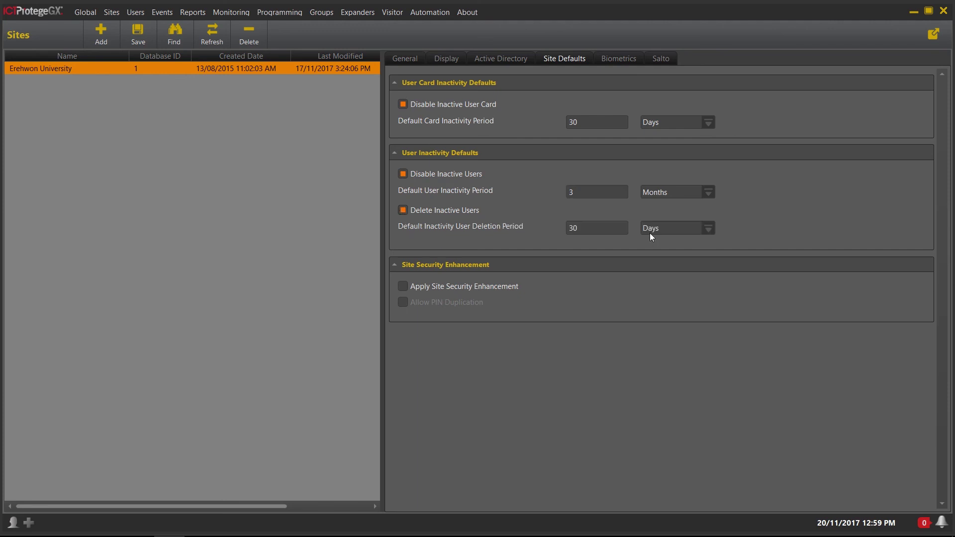
pyautogui.write('6')
pyautogui.click(664, 228)
pyautogui.click(670, 293)
# Save the site defaults, apply them to all users, and check the user's 90/180-day periods
pyautogui.click(140, 29)
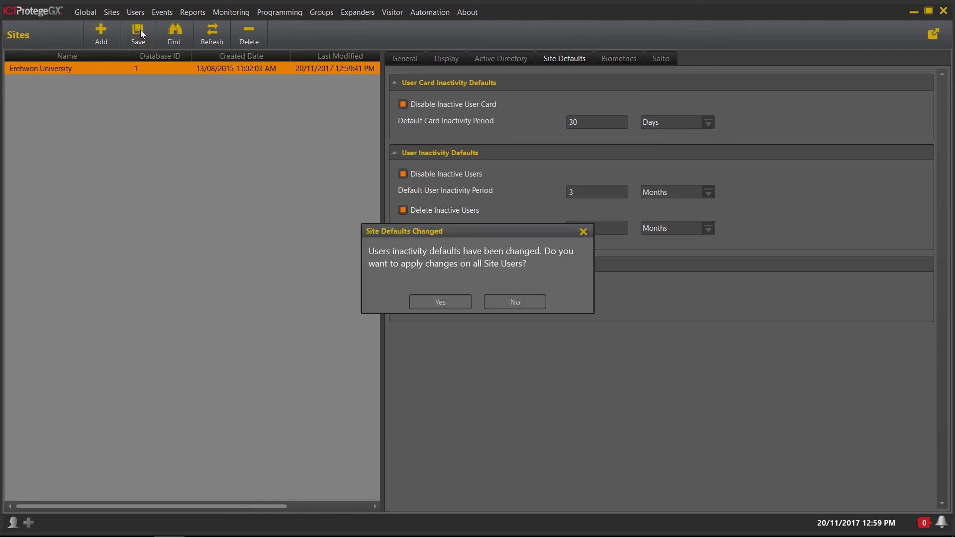
pyautogui.click(434, 302)
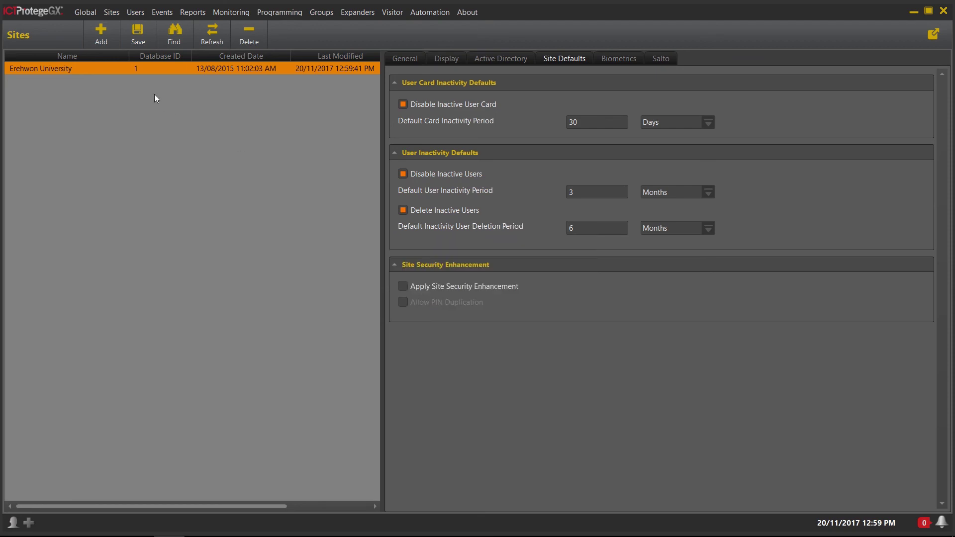
pyautogui.click(141, 15)
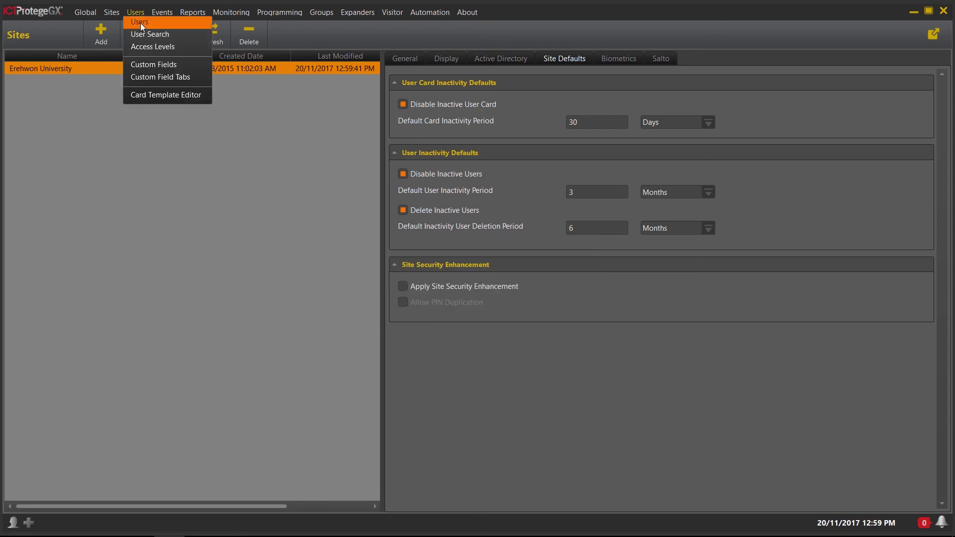
pyautogui.click(140, 22)
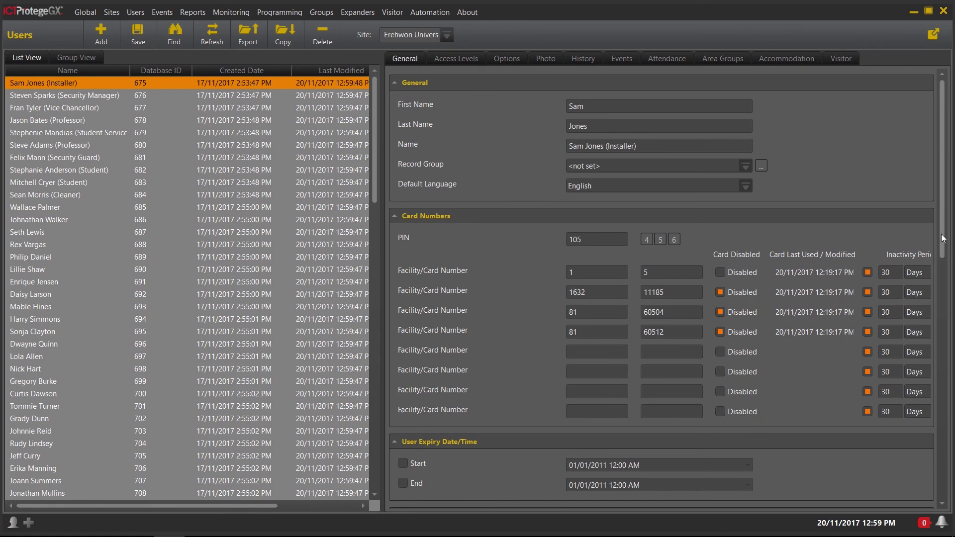
pyautogui.moveTo(941, 239); pyautogui.dragTo(872, 318)
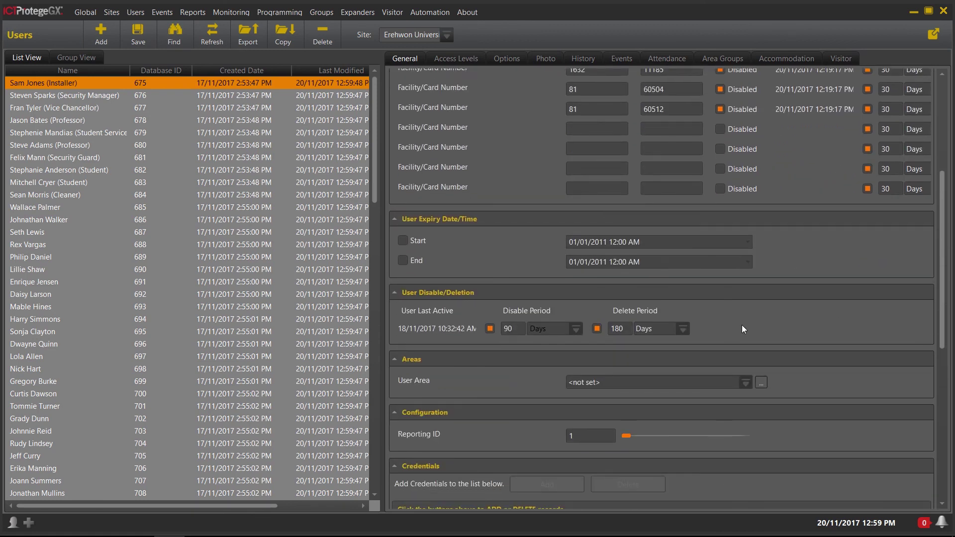